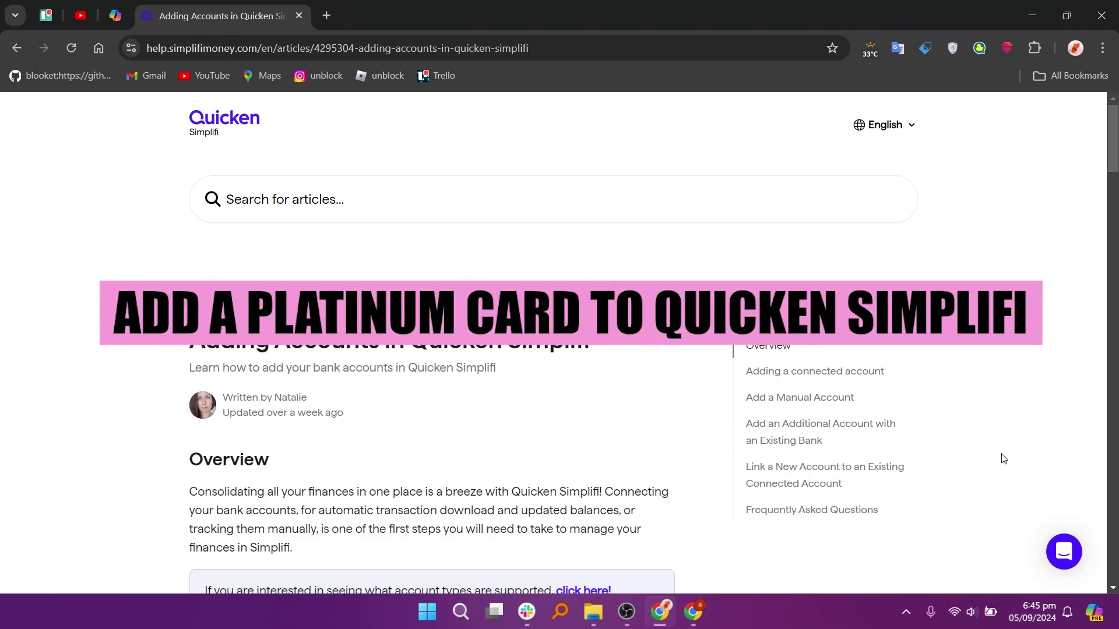
scroll(1002, 458, down, 2)
scroll(1002, 458, down, 2)
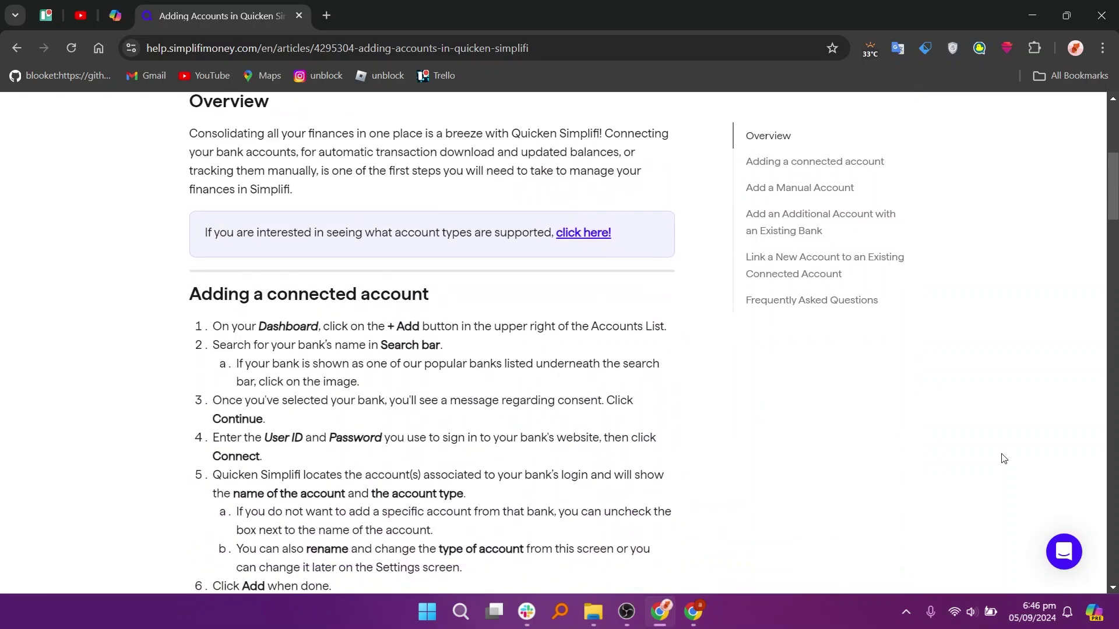
scroll(1002, 459, down, 1)
scroll(1002, 458, down, 1)
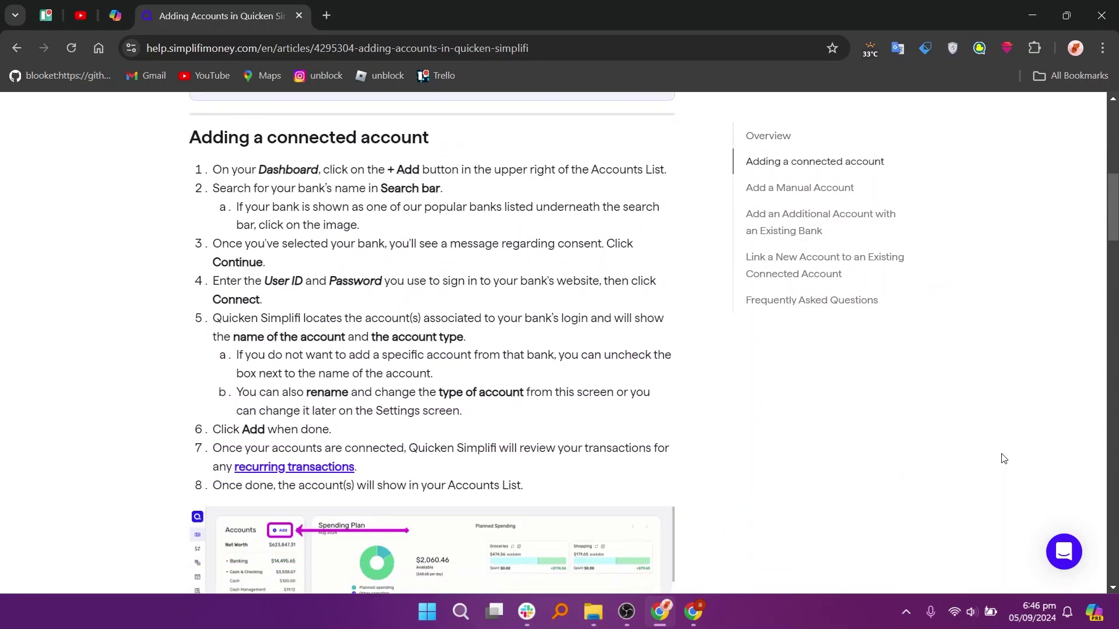